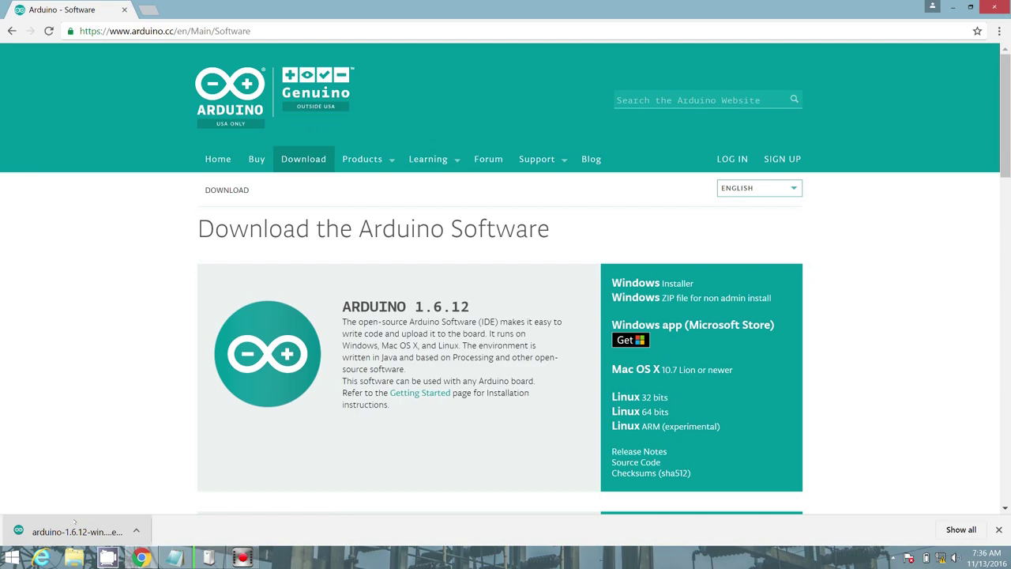
# Run the Arduino 1.6.12 installer, accepting the license agreement and the default components.
pyautogui.click(74, 521)
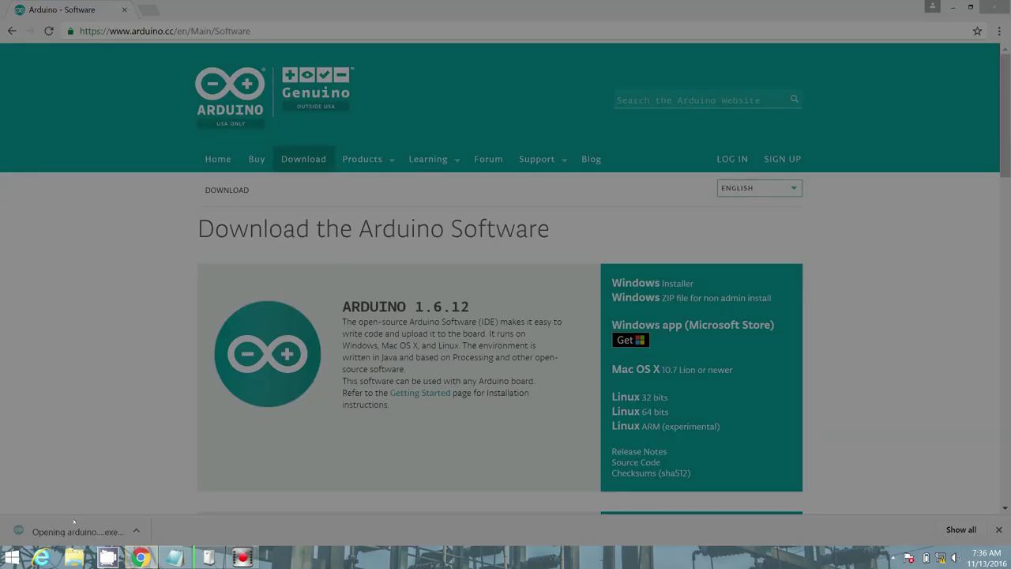
pyautogui.click(591, 315)
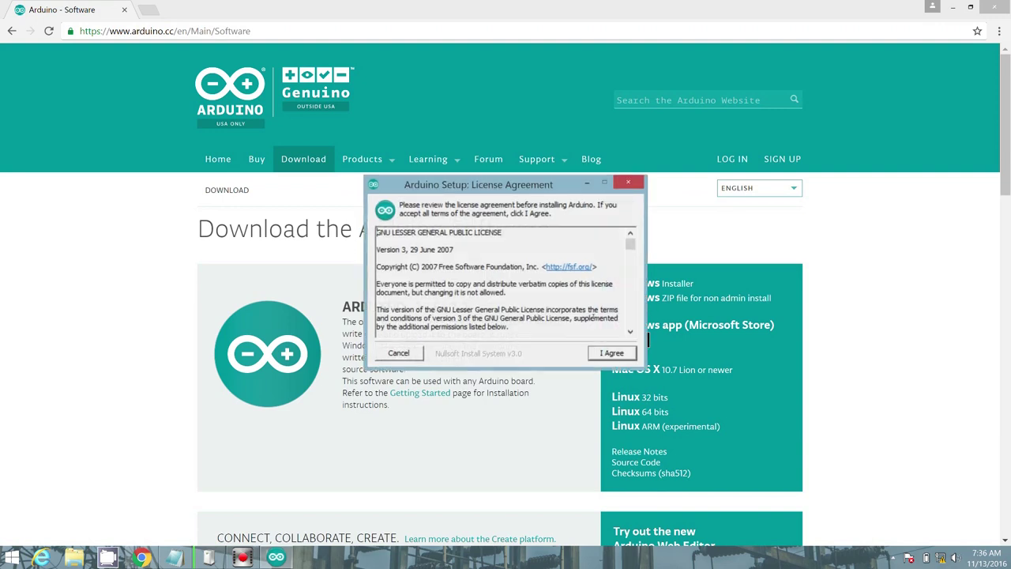
pyautogui.press('Return')
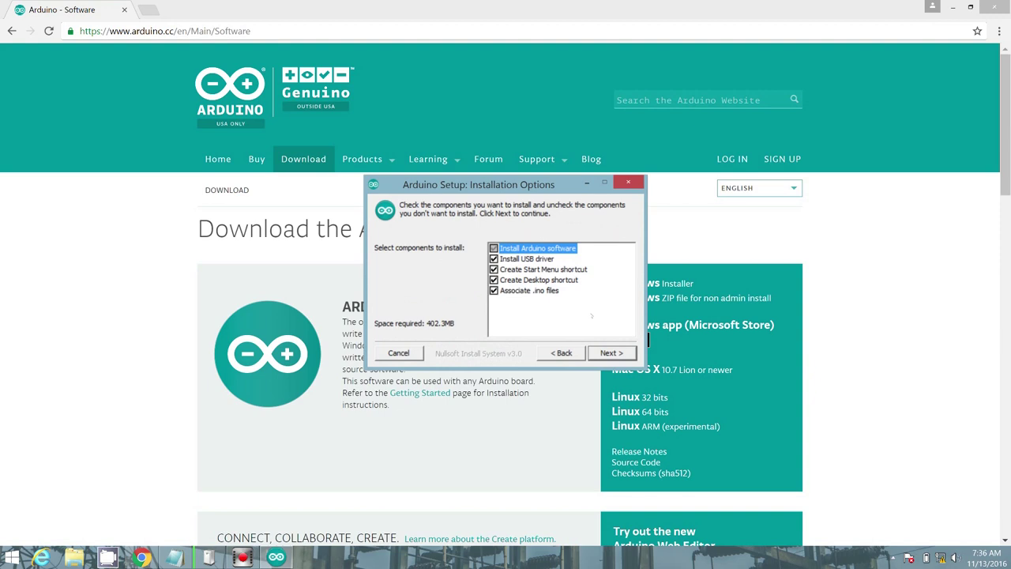
pyautogui.press('Return')
pyautogui.press('Return')
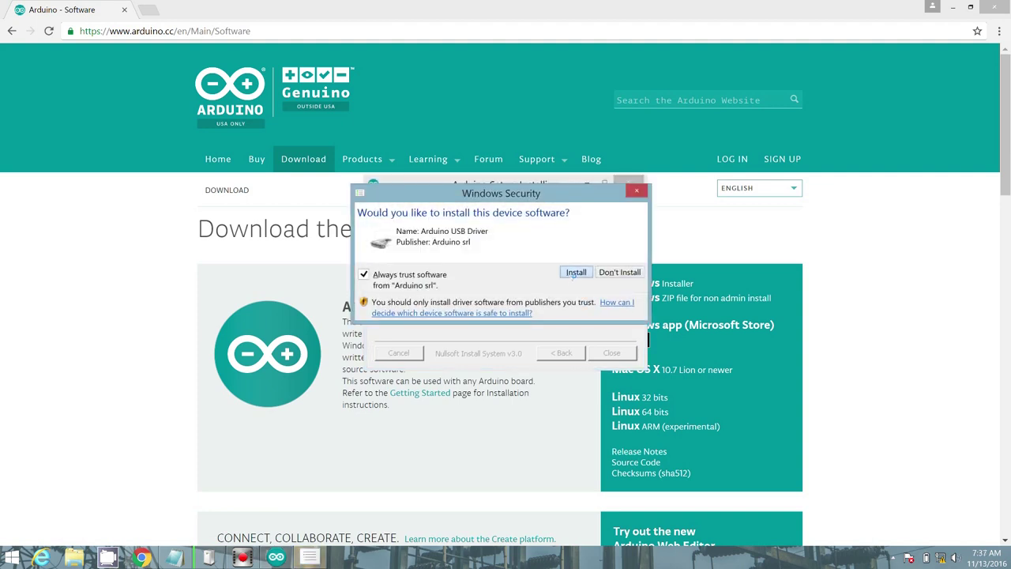
# Approve both Arduino USB Driver installs and close the finished installer.
pyautogui.click(575, 273)
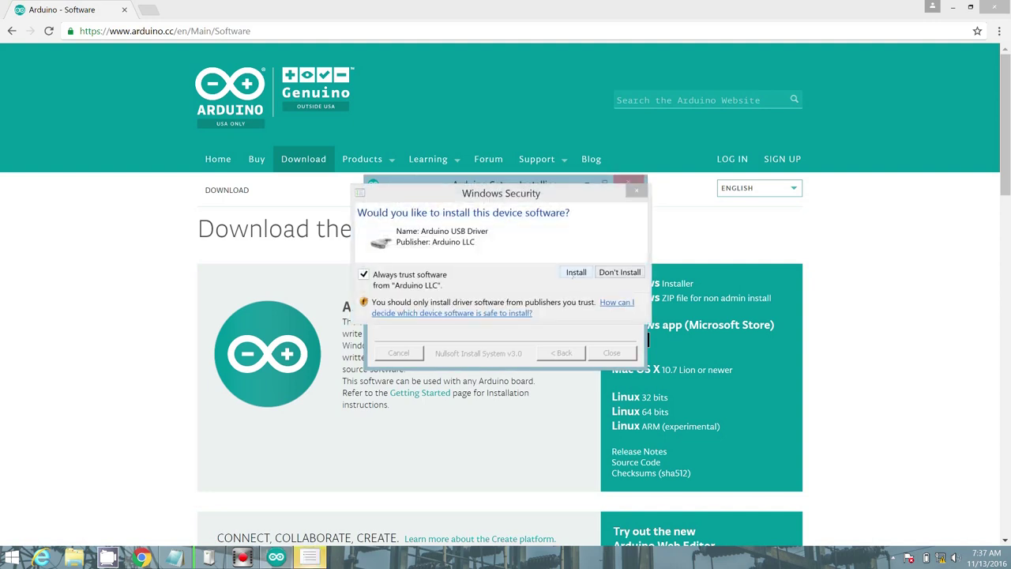
pyautogui.click(575, 272)
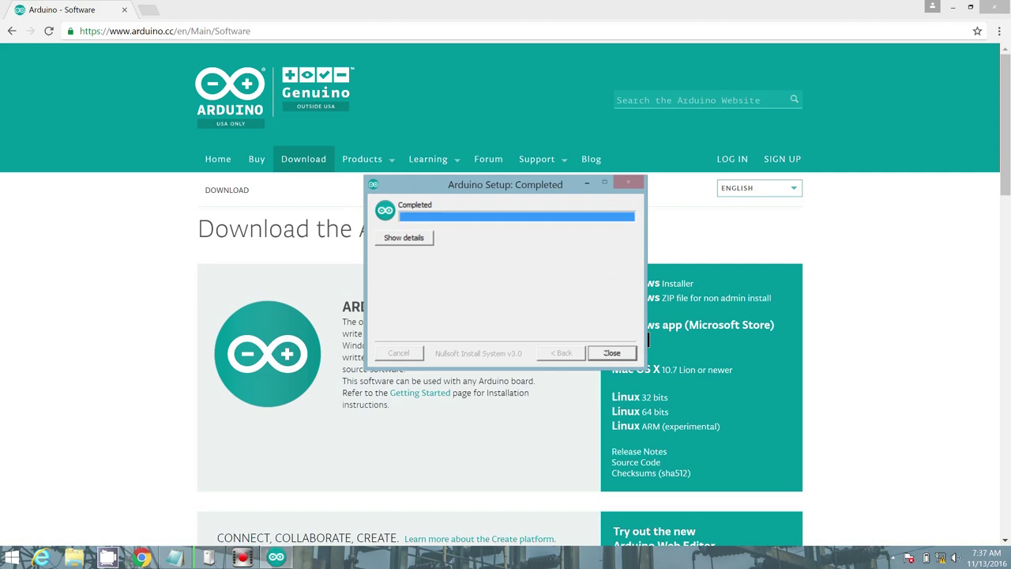
pyautogui.click(604, 353)
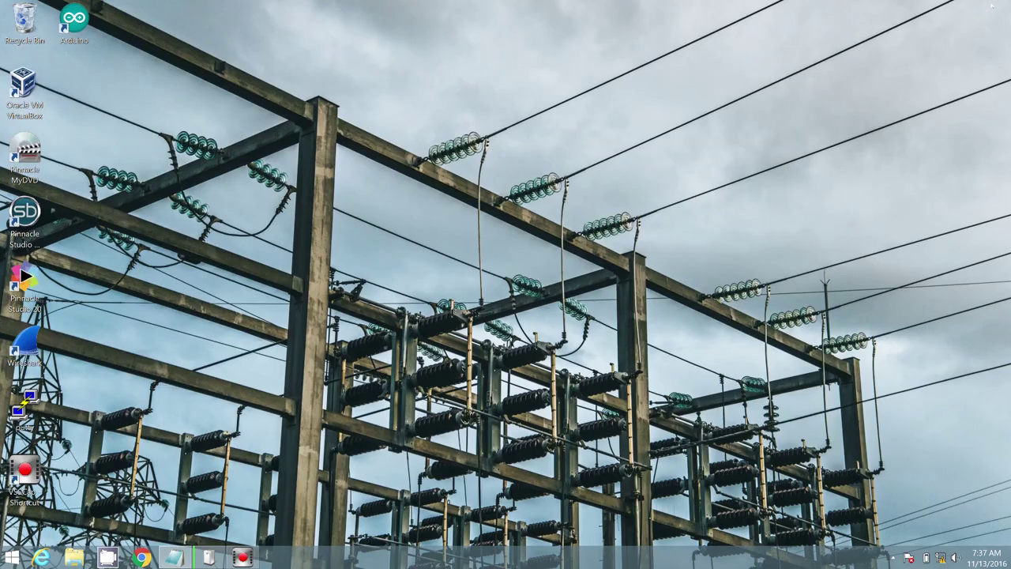
# Launch Arduino IDE to blank sketch sketch_nov13a, move its window upper right, and open Start.
pyautogui.doubleClick(74, 22)
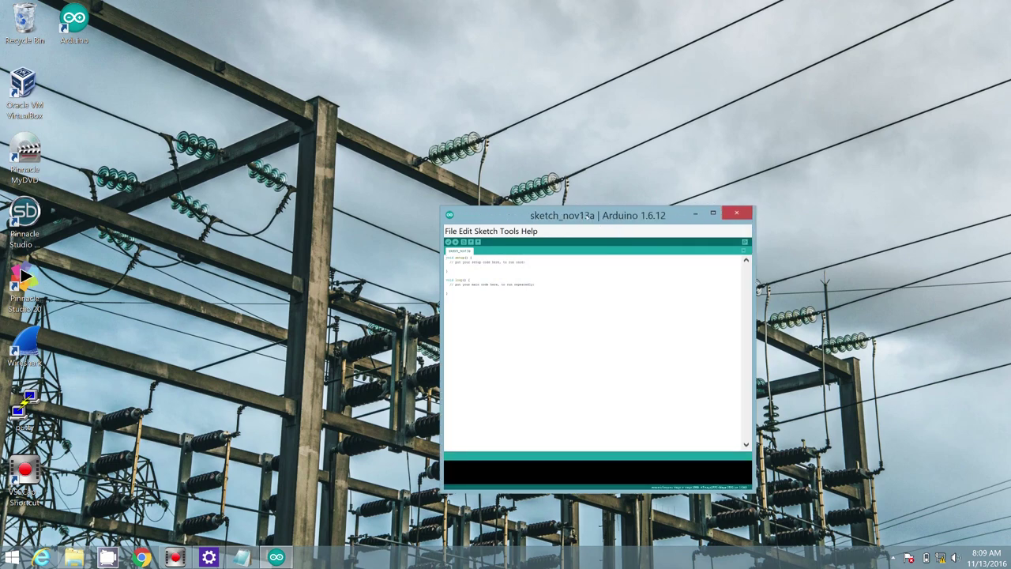
pyautogui.moveTo(786, 58); pyautogui.dragTo(808, 46)
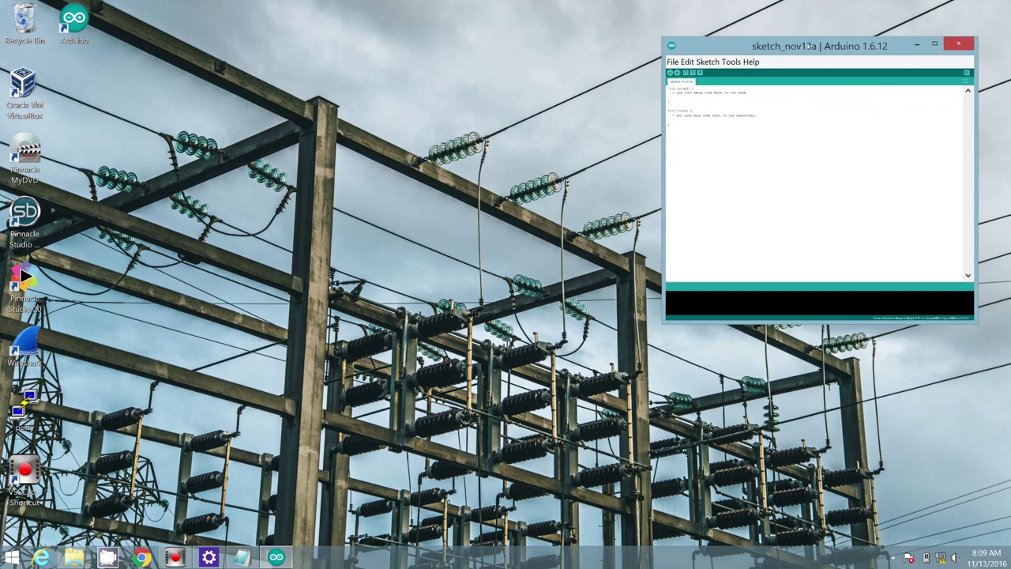
pyautogui.click(11, 557)
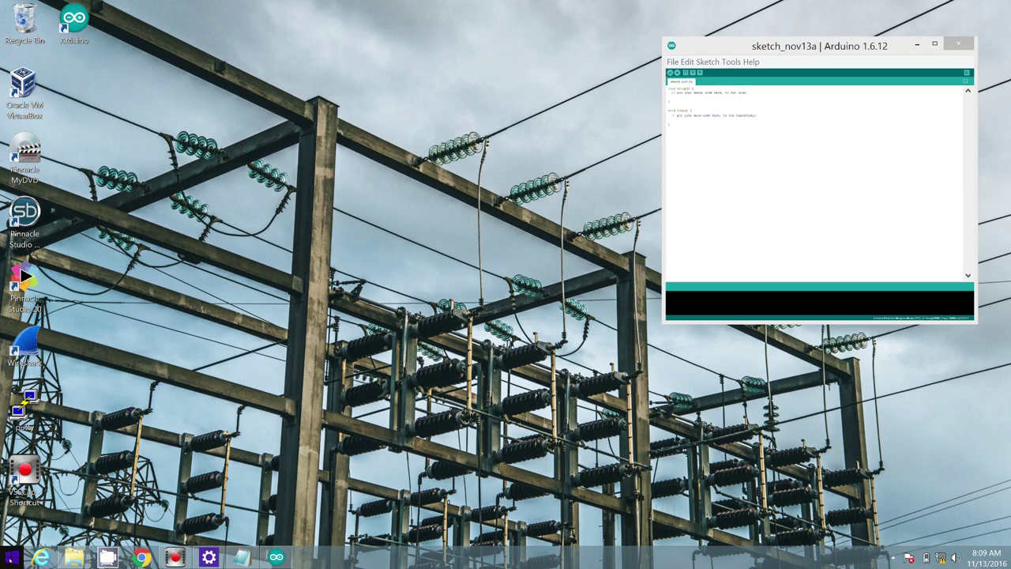
# Open Device Manager, check Ports (COM & LPT) lists the Arduino Mega 2560 on COM3, then close it.
pyautogui.click(11, 556)
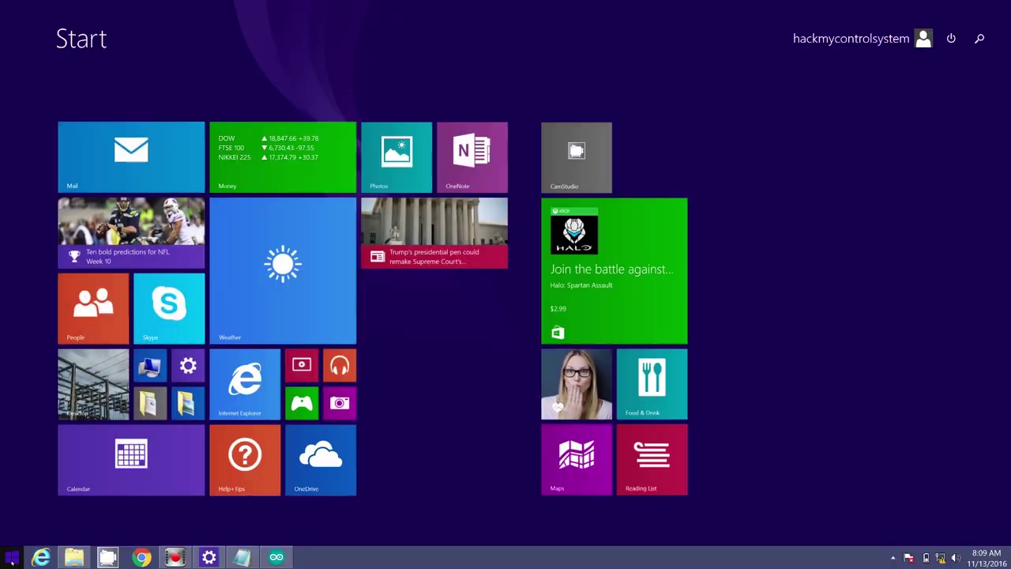
pyautogui.write('device manager')
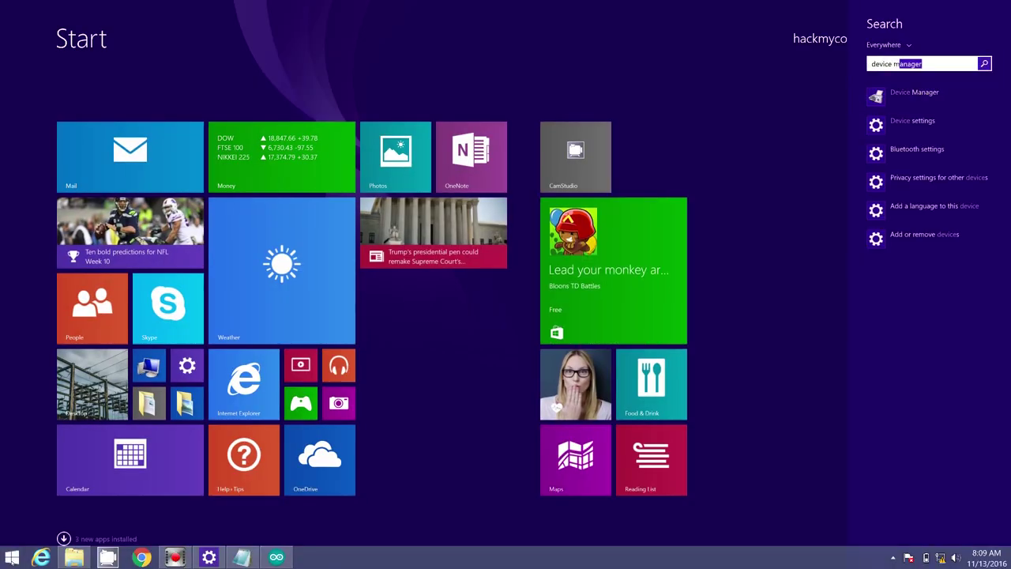
pyautogui.click(895, 102)
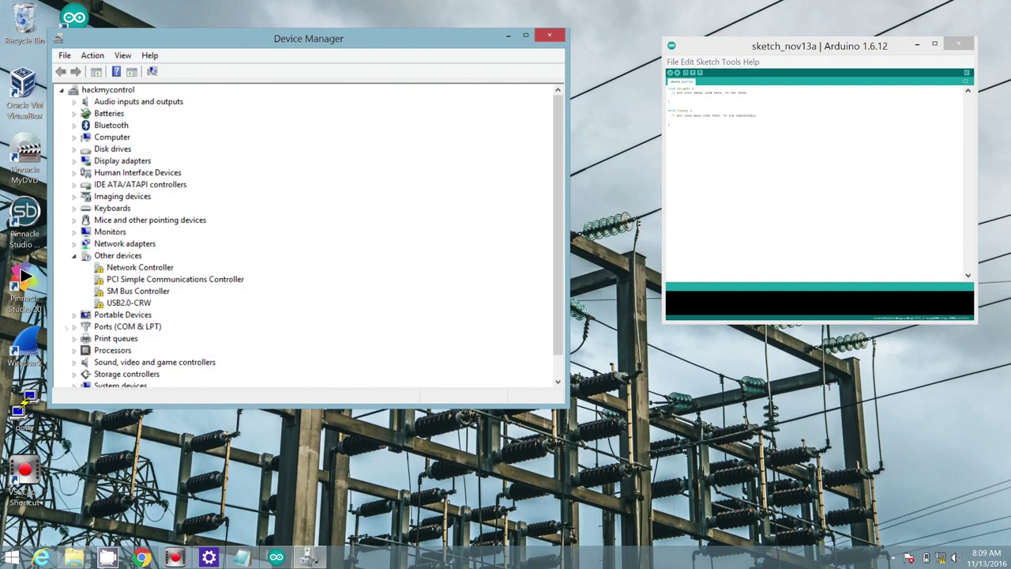
pyautogui.click(73, 326)
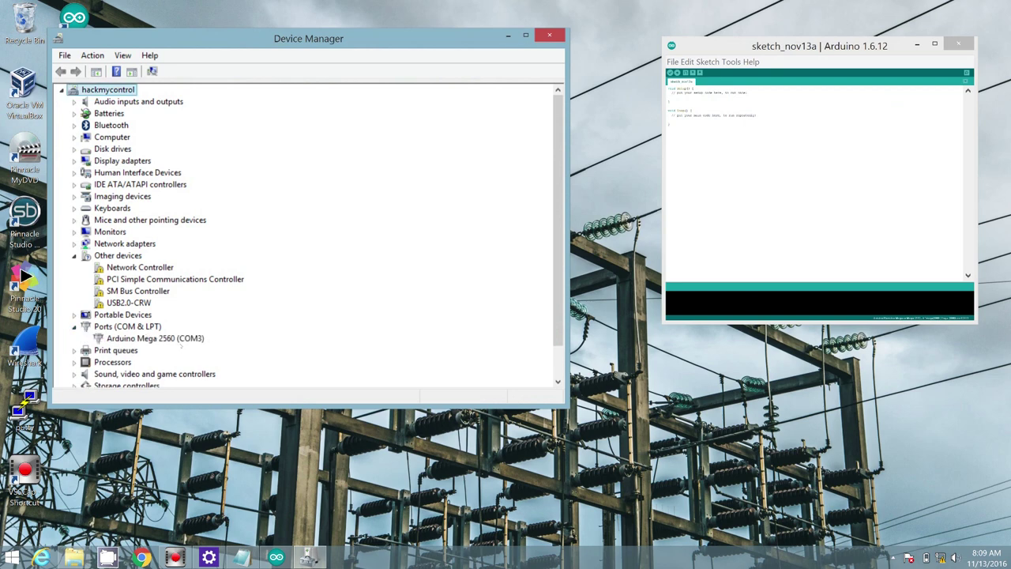
pyautogui.click(563, 36)
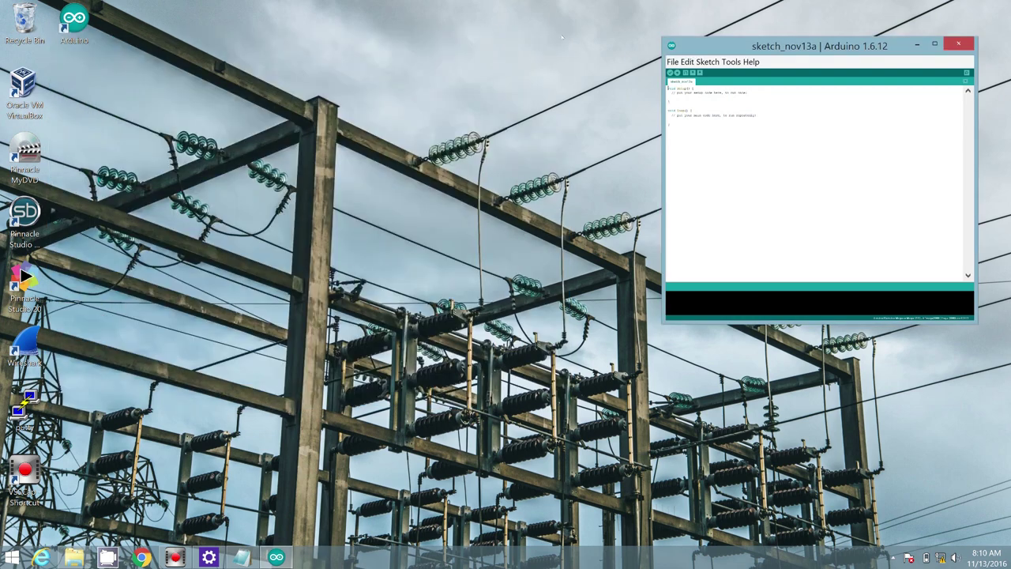
# Set the board to Arduino/Genuino Mega or Mega 2560.
pyautogui.click(728, 62)
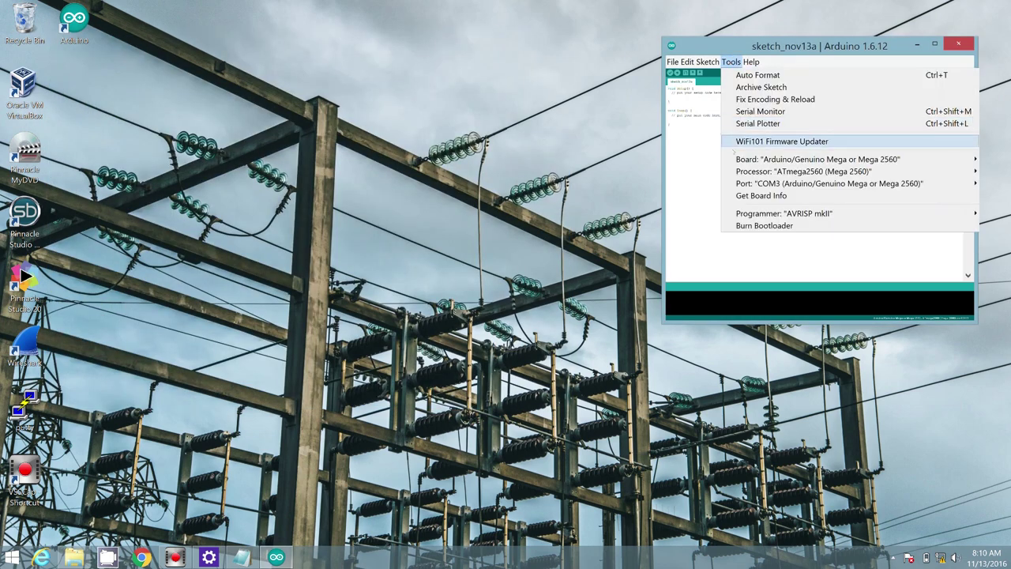
pyautogui.moveTo(790, 159)
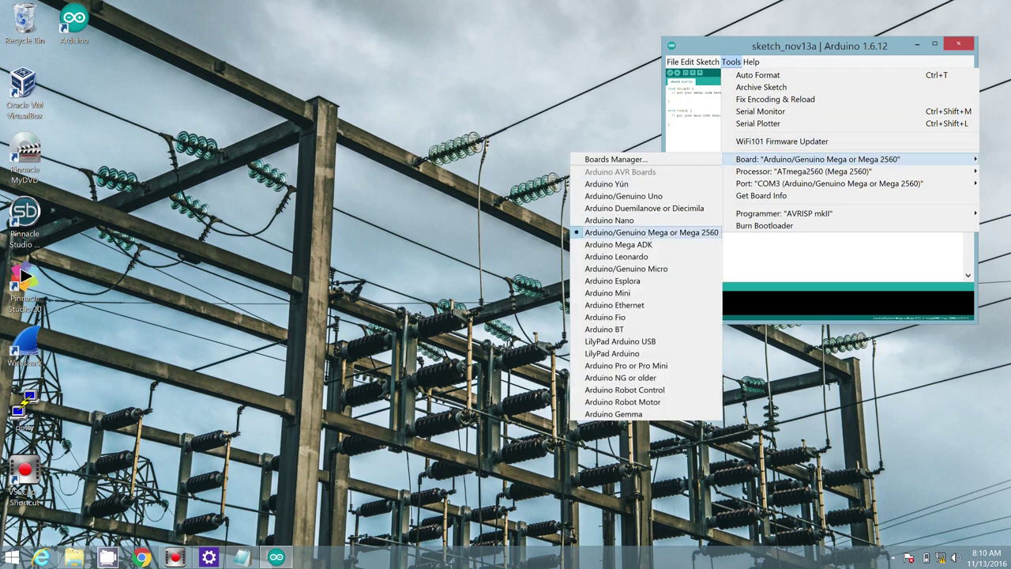
pyautogui.press('Return')
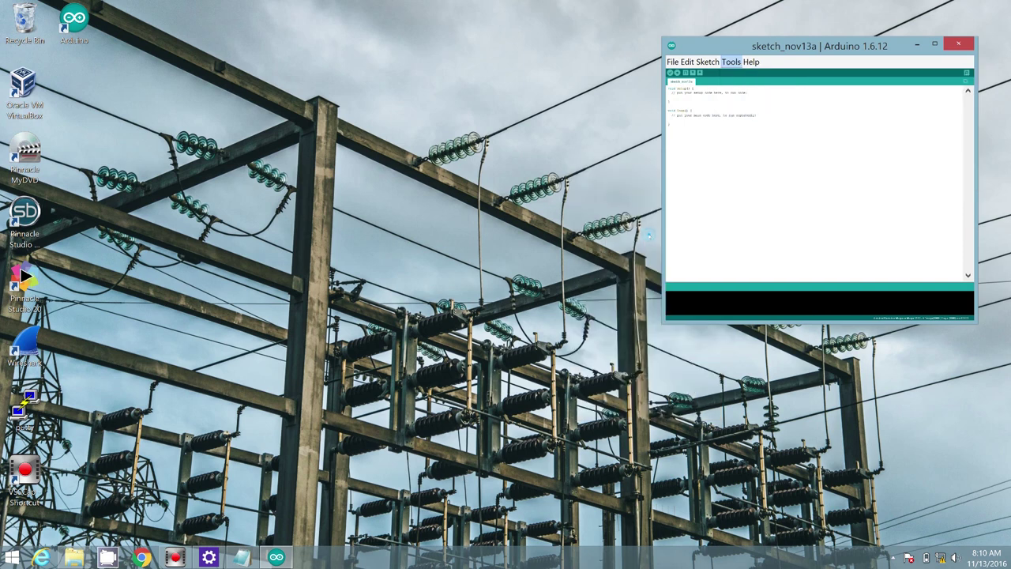
# Confirm COM3 as the selected port and dismiss the Boards Manager package_index.json download error.
pyautogui.hotkey('alt', 't')
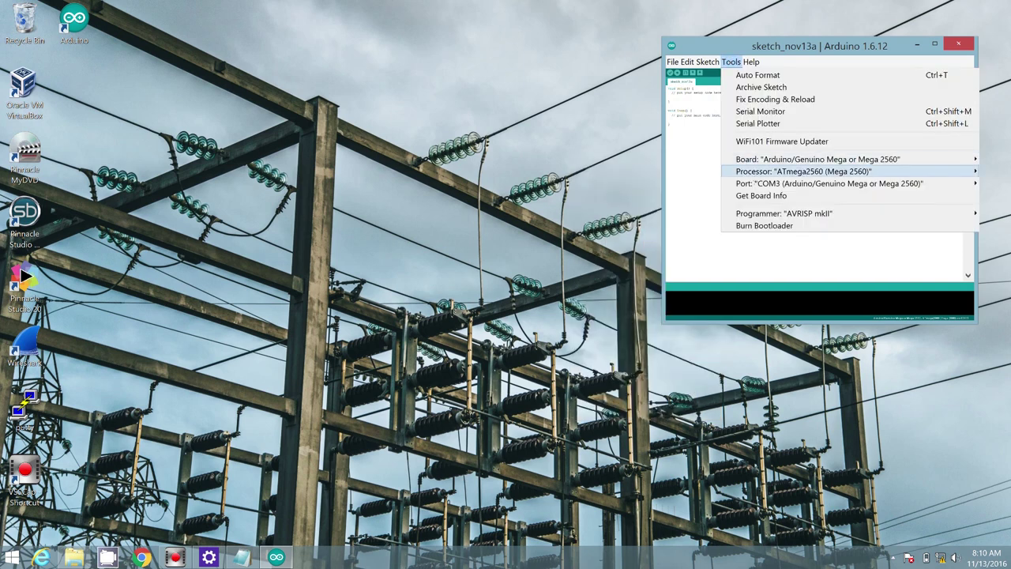
pyautogui.press('Down')
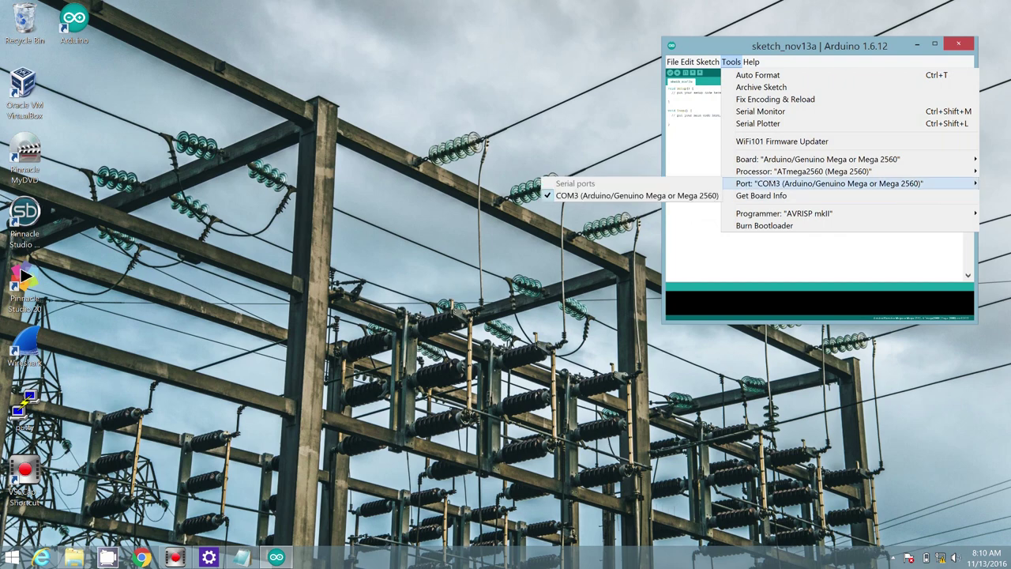
pyautogui.press('Up')
pyautogui.press('Up')
pyautogui.press('Right')
pyautogui.press('Return')
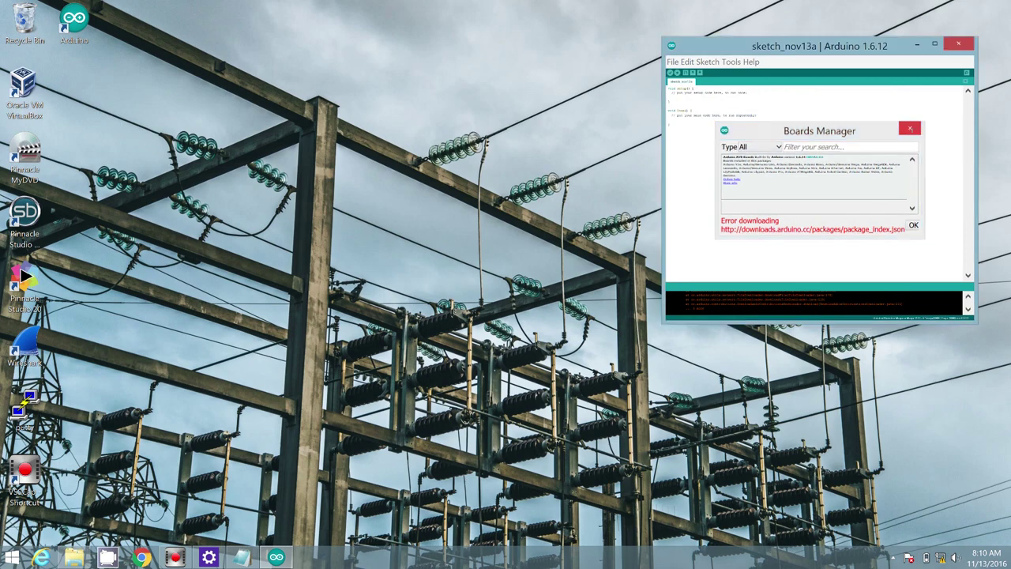
pyautogui.press('Escape')
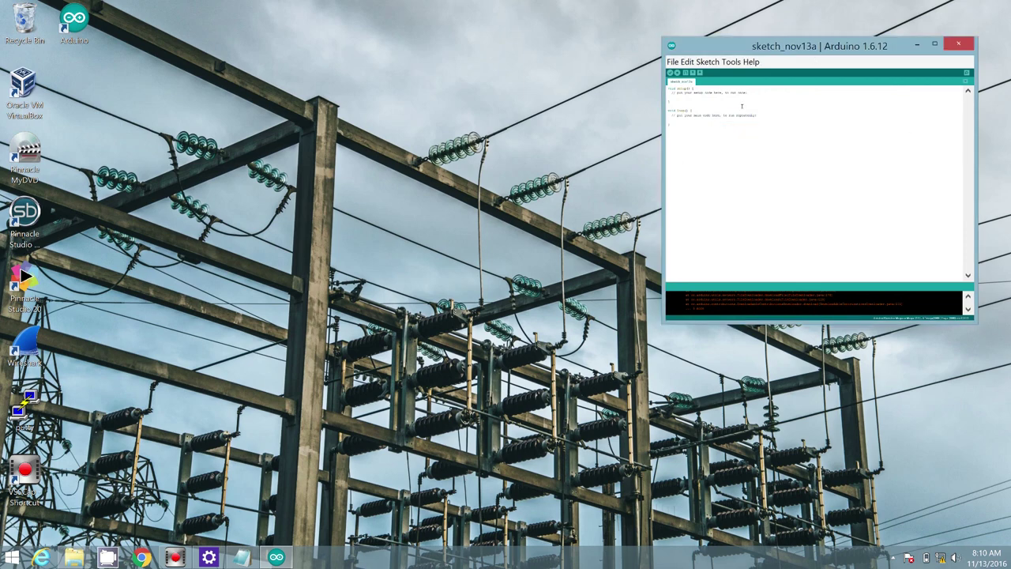
# Open the Arduino_Modbus notes in Notepad and select the reference links at the top.
pyautogui.click(241, 558)
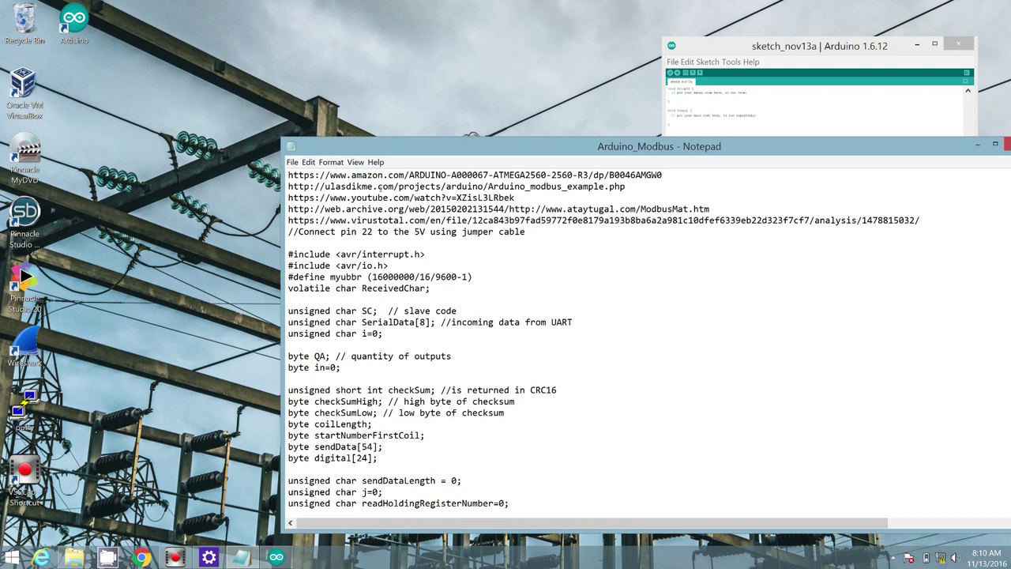
pyautogui.moveTo(288, 186); pyautogui.dragTo(643, 184)
pyautogui.moveTo(545, 197); pyautogui.dragTo(291, 197)
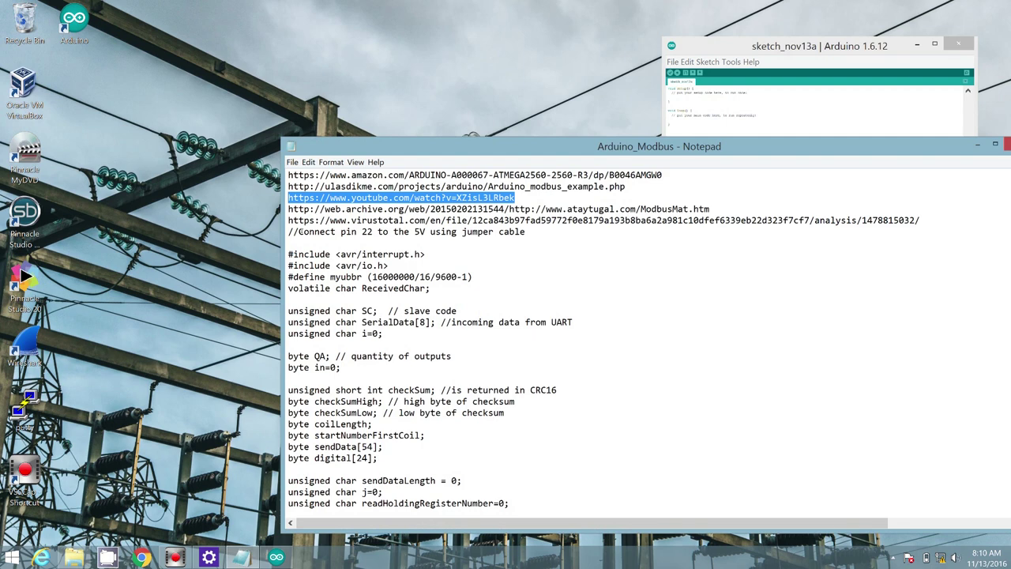
# Copy the Modbus code from below the links to the end, then return to the Arduino sketch.
pyautogui.moveTo(297, 244); pyautogui.dragTo(602, 566)
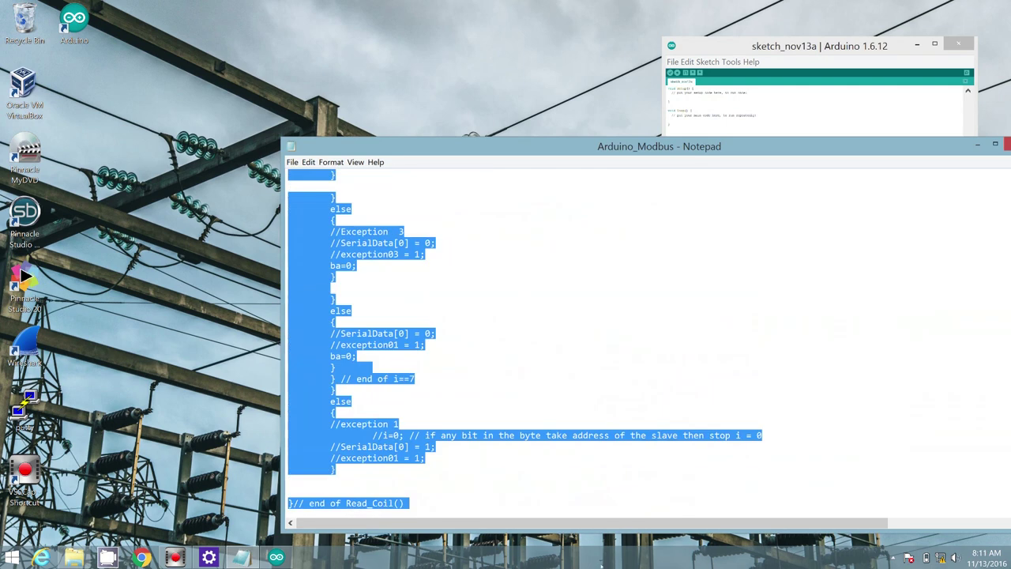
pyautogui.rightClick(311, 402)
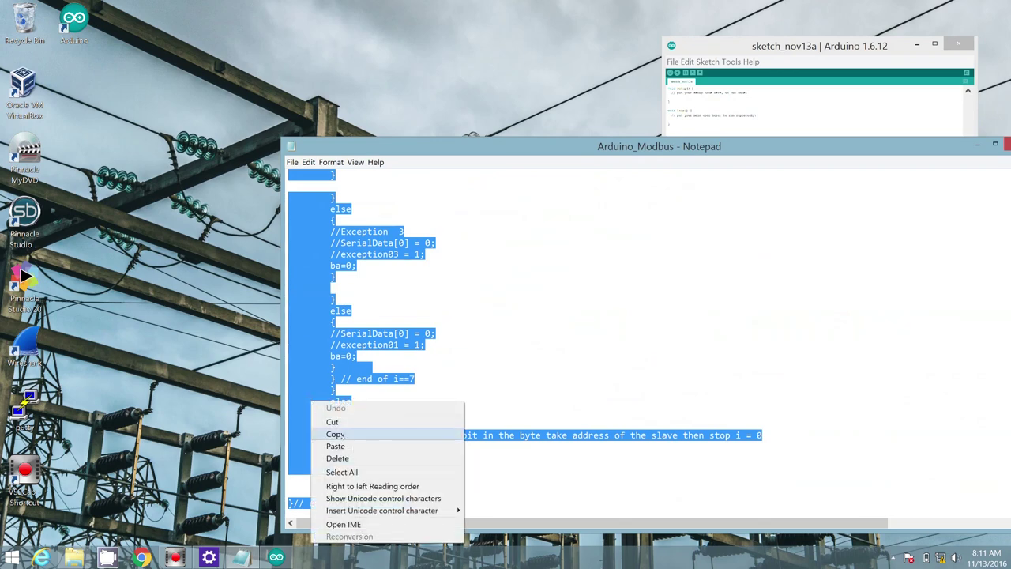
pyautogui.click(340, 434)
pyautogui.click(853, 105)
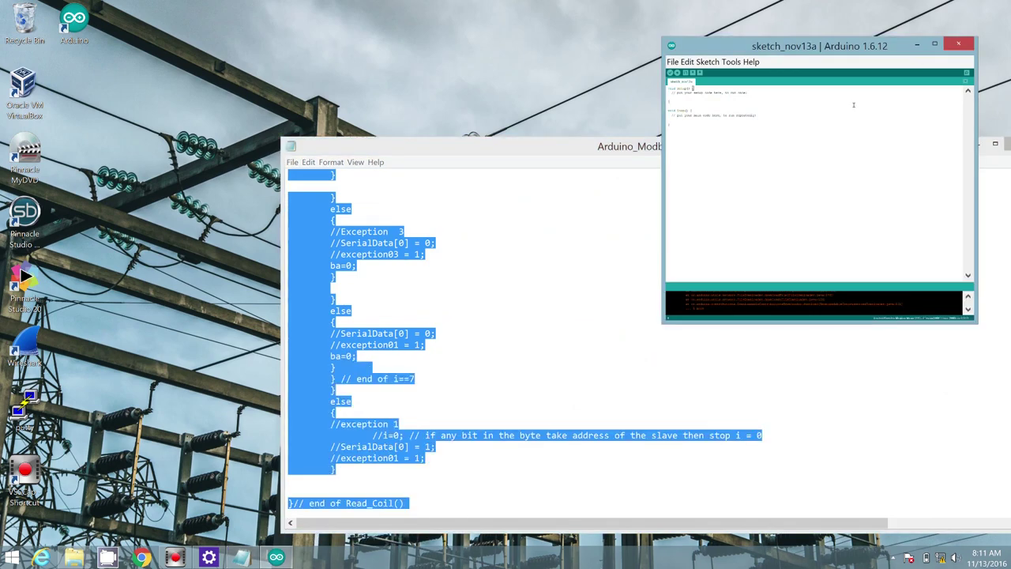
# Paste the Modbus code over the default sketch, save it as ModbusSlave, and upload it.
pyautogui.hotkey('ctrl', 'a')
pyautogui.hotkey('ctrl', 'v')
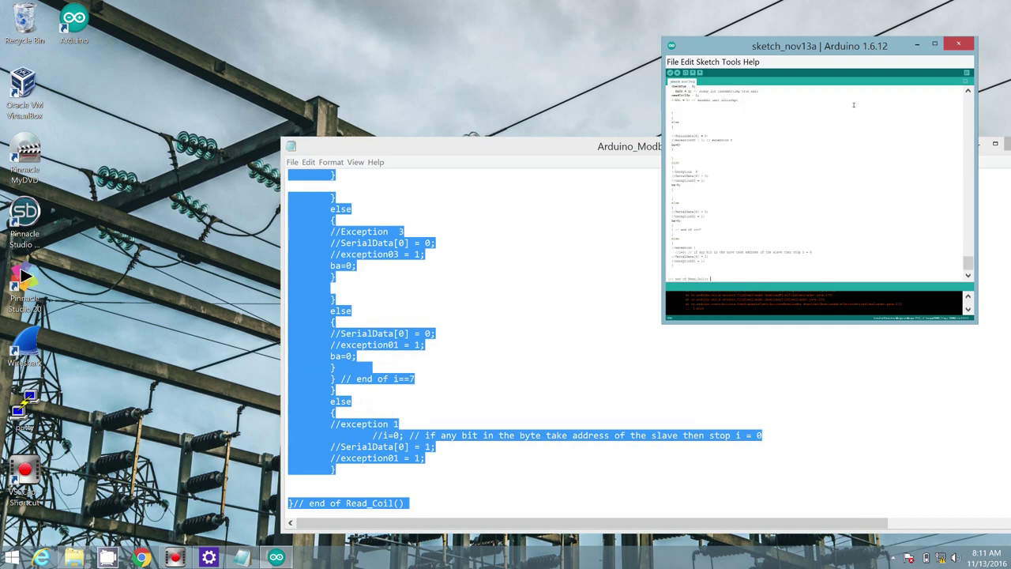
pyautogui.click(670, 73)
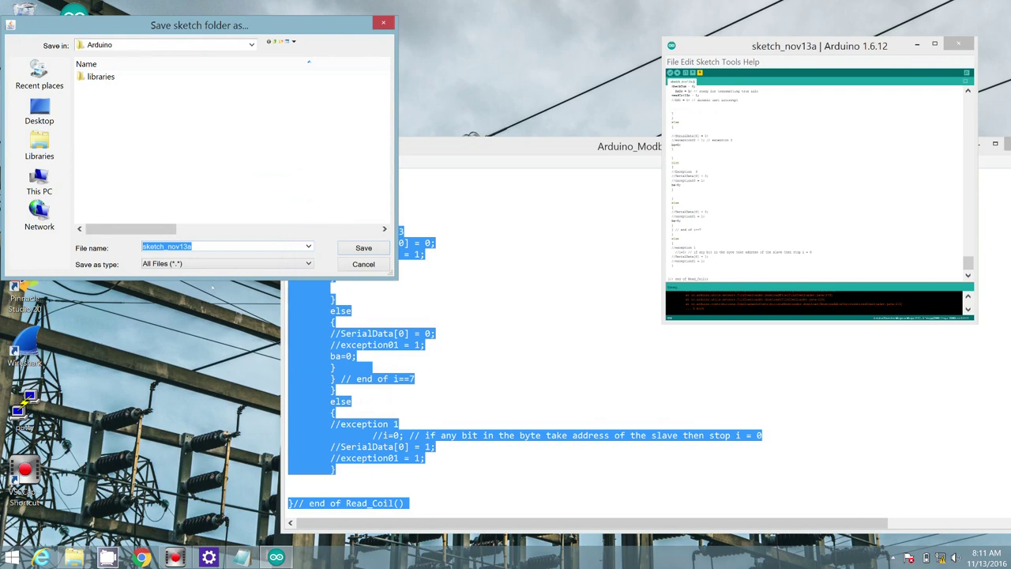
pyautogui.write('Modbus')
pyautogui.write('Slave')
pyautogui.press('Return')
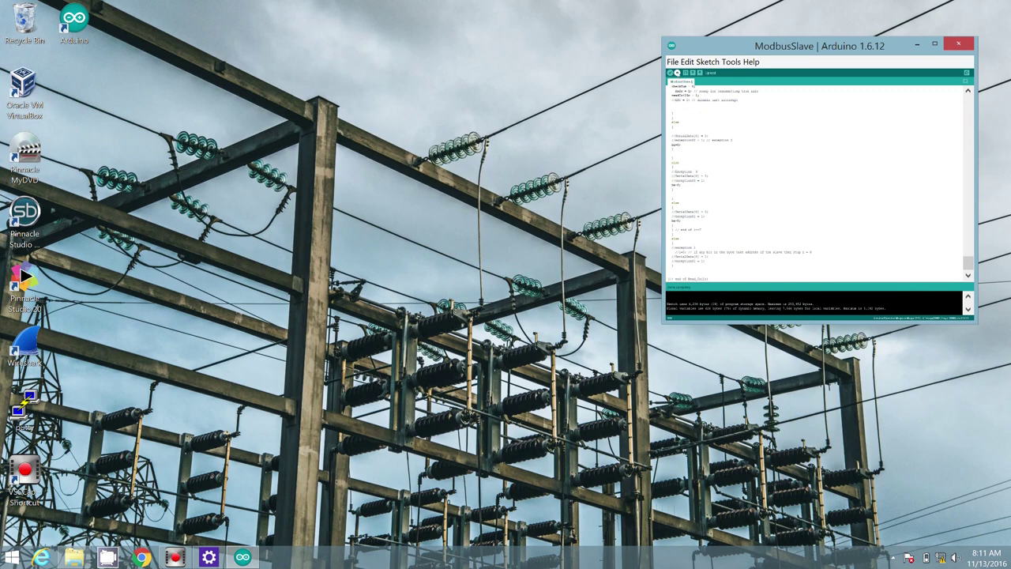
pyautogui.click(677, 72)
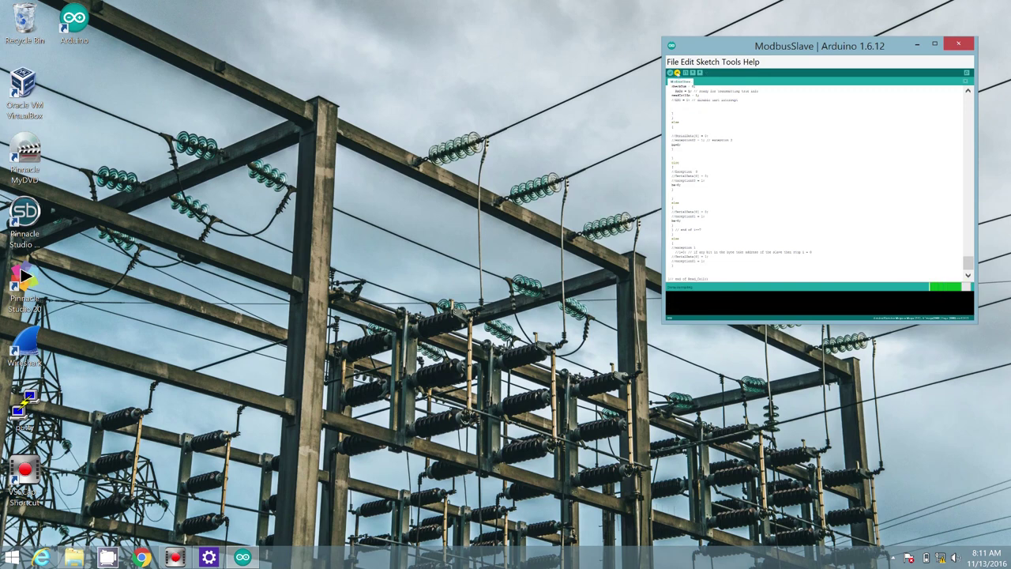